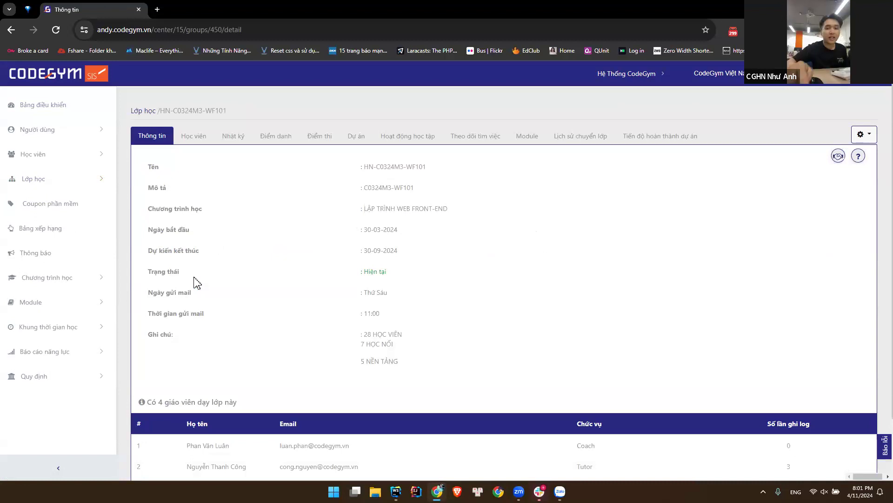
# Open the manual attendance form (Điểm danh thủ công) for class HN-C0324M3-WF101.
pyautogui.click(266, 145)
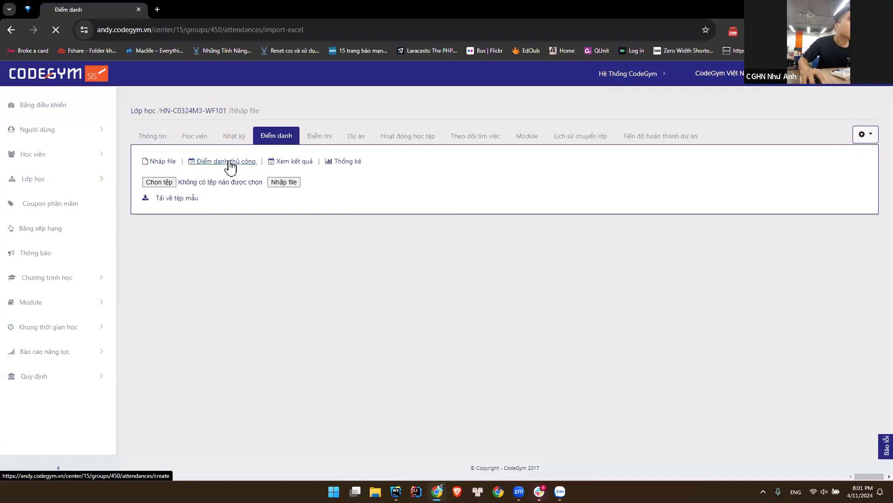
pyautogui.click(232, 161)
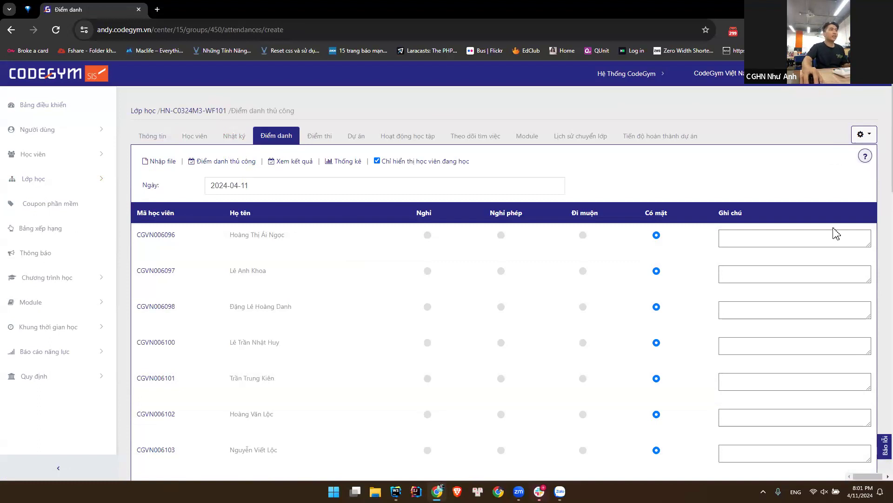
# Look through the whole student roster and its attendance marks, from the first student to the last.
pyautogui.scroll(-3, 307, 313)
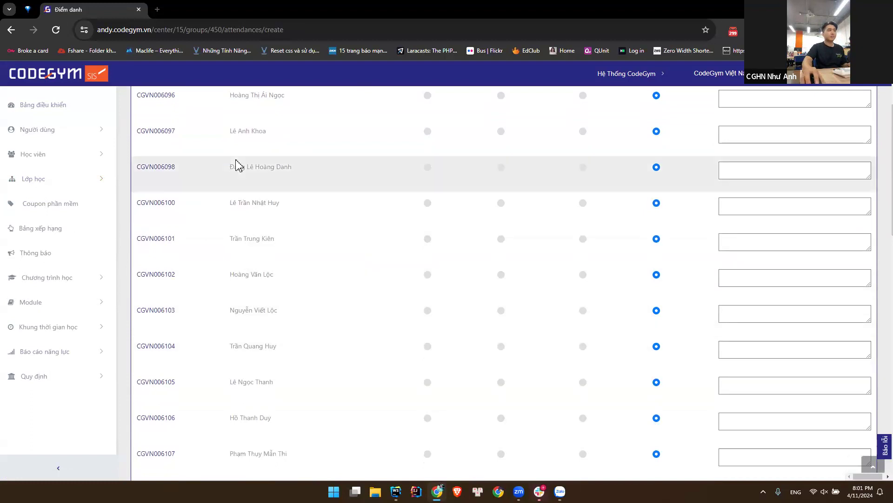
pyautogui.moveTo(290, 169); pyautogui.dragTo(330, 191)
pyautogui.scroll(-12, 331, 191)
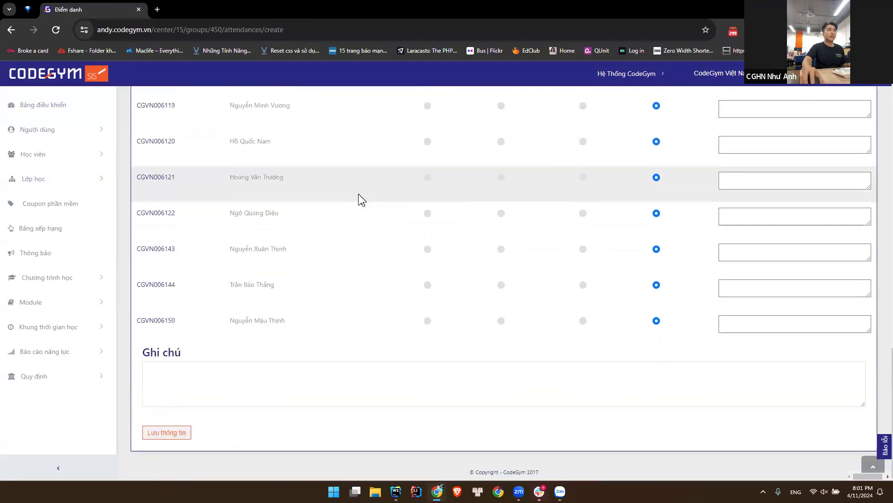
pyautogui.scroll(3, 362, 200)
pyautogui.scroll(4, 363, 200)
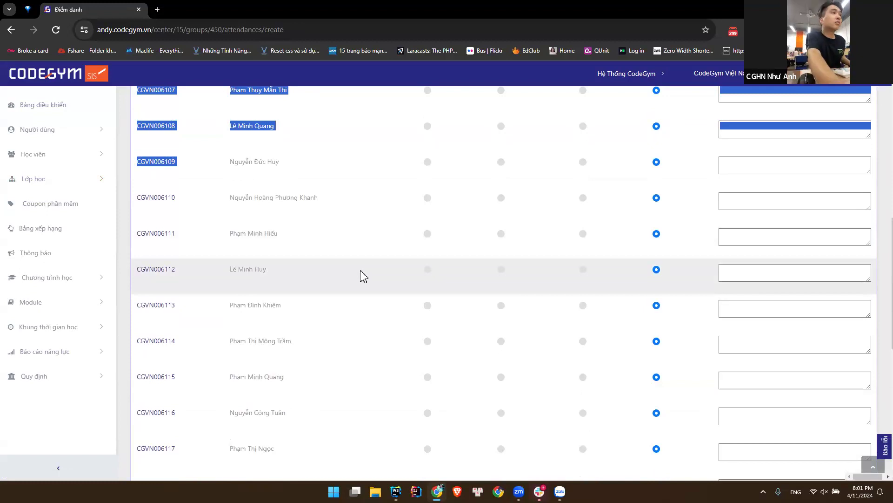
pyautogui.scroll(3, 363, 274)
pyautogui.click(296, 302)
pyautogui.scroll(3, 295, 302)
pyautogui.scroll(5, 295, 302)
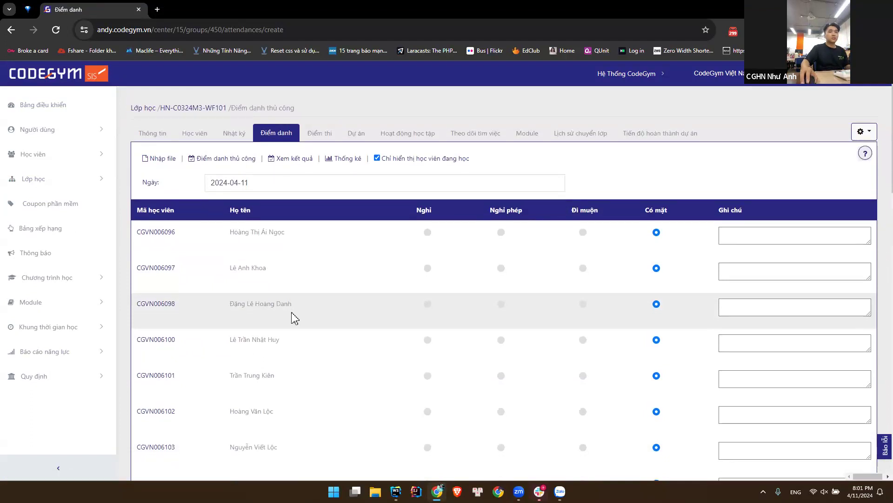
pyautogui.scroll(-1, 293, 315)
pyautogui.moveTo(281, 302); pyautogui.dragTo(215, 306)
pyautogui.click(329, 309)
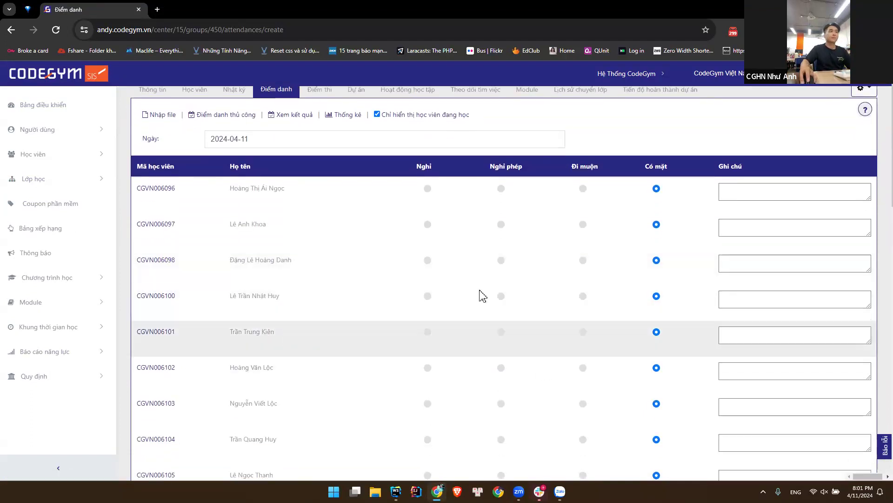
pyautogui.scroll(-2, 383, 314)
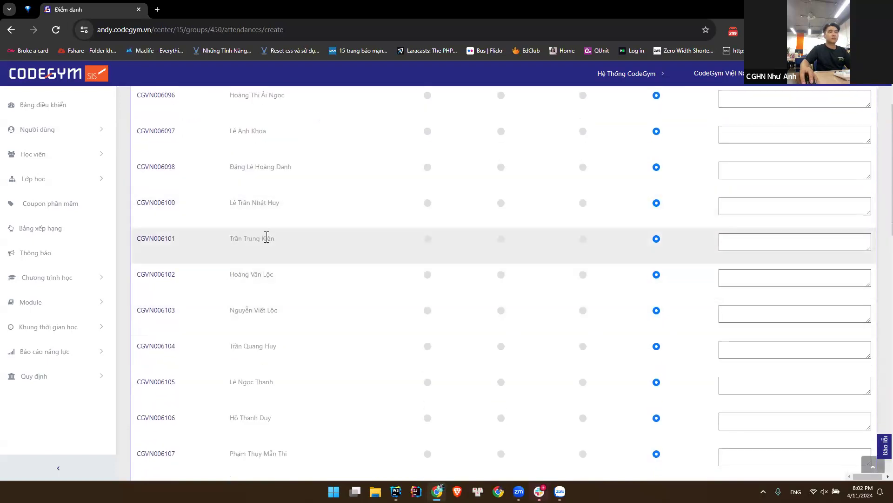
pyautogui.click(427, 202)
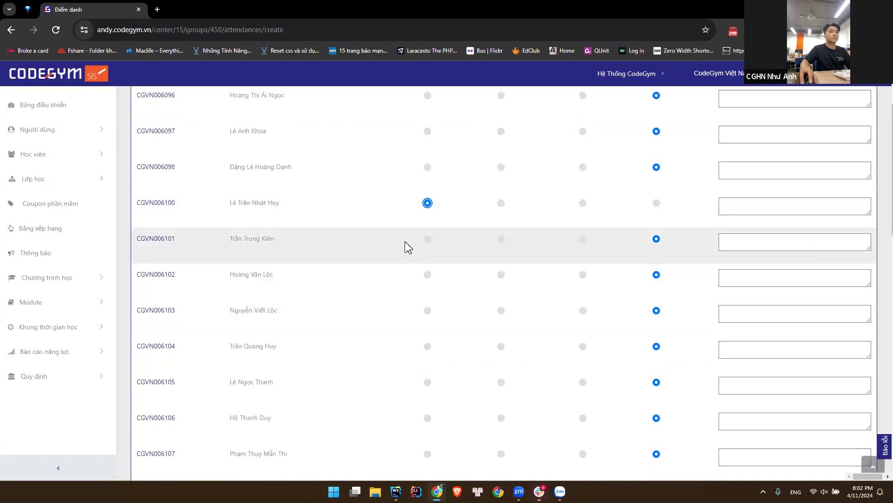
pyautogui.scroll(-1, 403, 268)
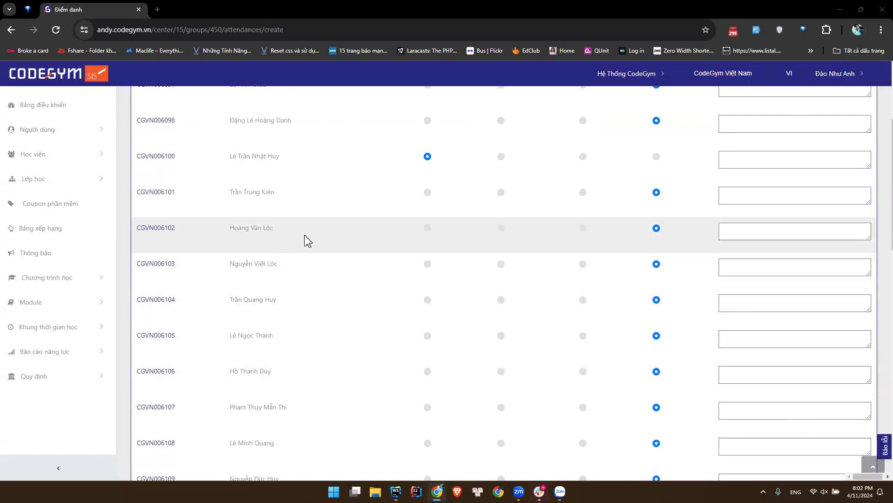
pyautogui.scroll(-1, 414, 261)
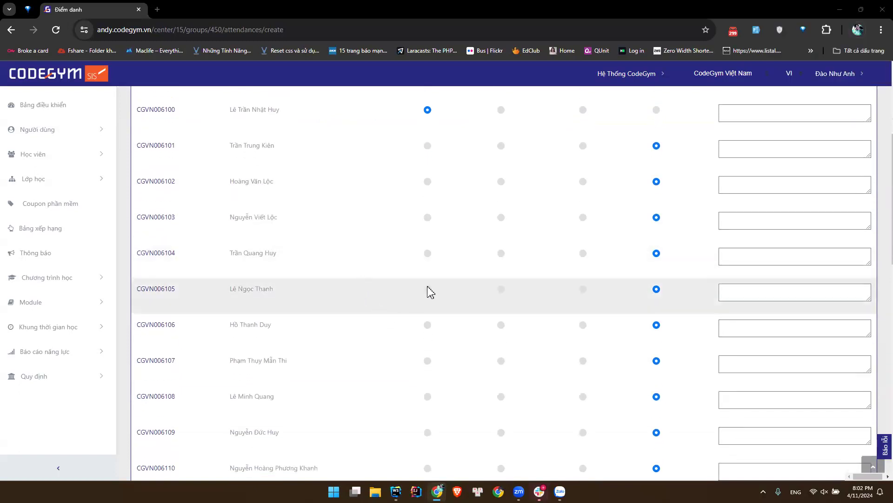
pyautogui.scroll(3, 512, 289)
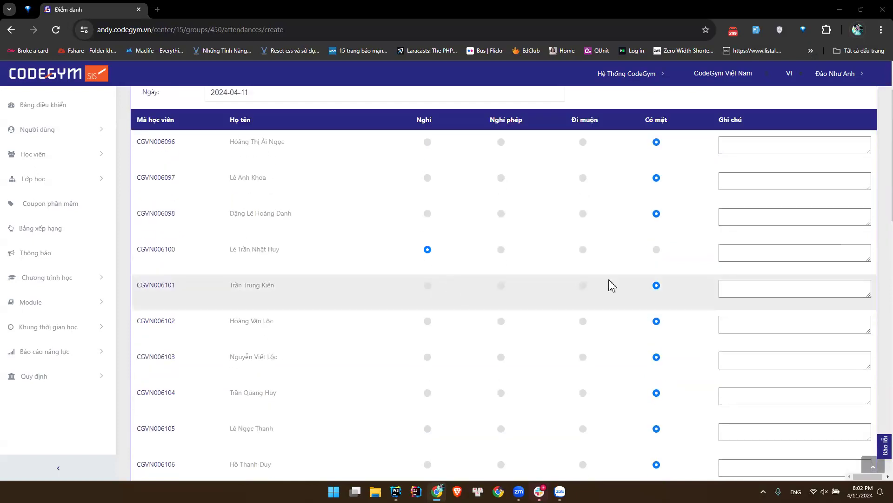
pyautogui.click(658, 259)
# Mark the tenth student on the roster as absent (Nghỉ).
pyautogui.scroll(-2, 493, 328)
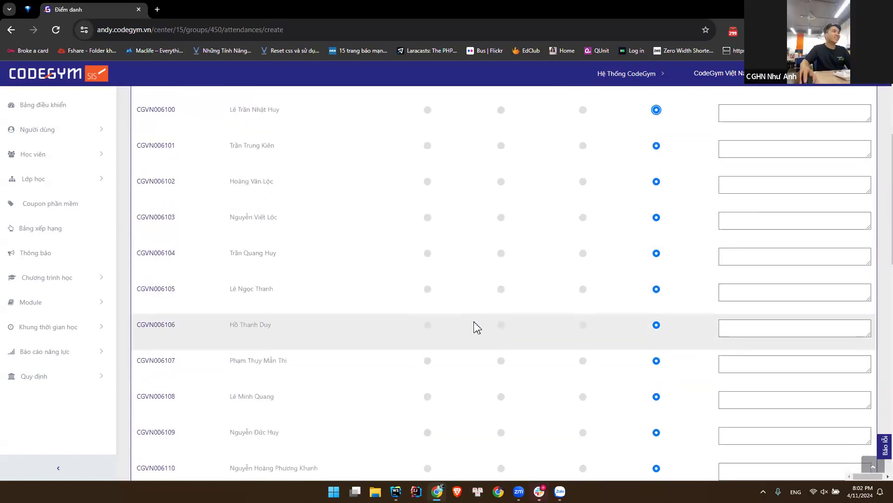
pyautogui.scroll(-1, 426, 337)
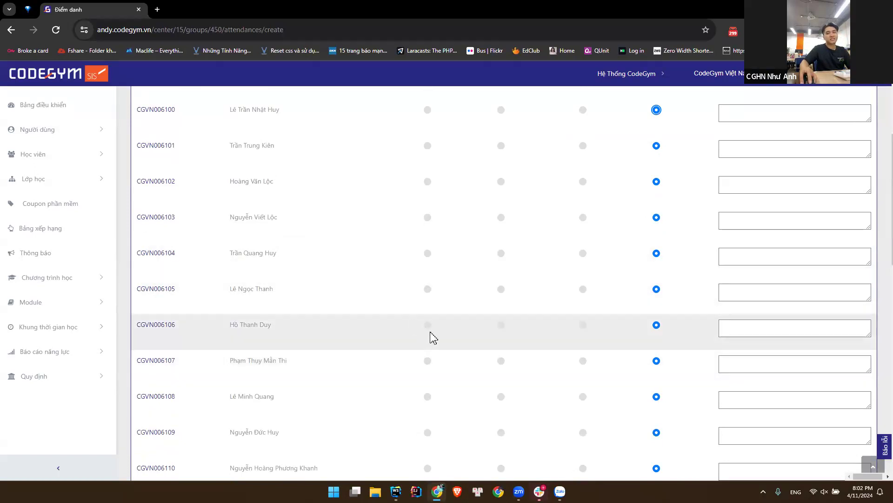
pyautogui.click(428, 326)
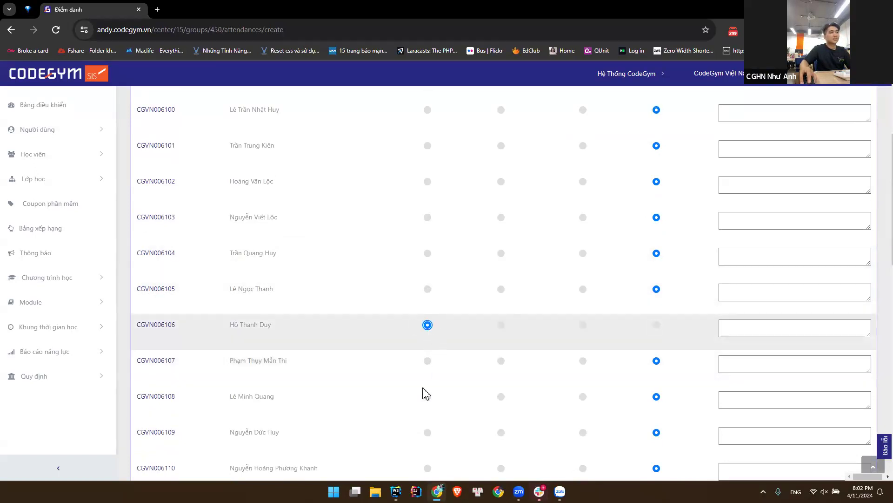
pyautogui.tripleClick(331, 367)
pyautogui.click(362, 360)
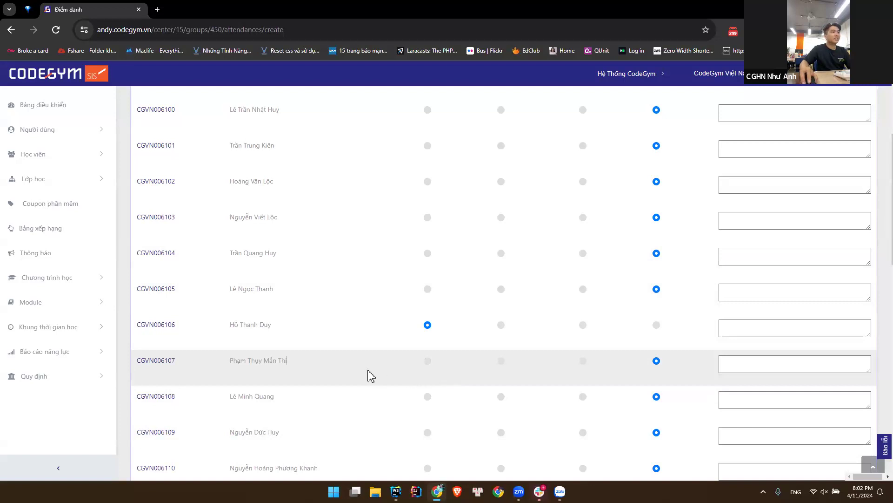
# Mark the fourteenth student on the roster, four rows below the absent tenth student, as absent (Nghỉ).
pyautogui.scroll(-4, 370, 374)
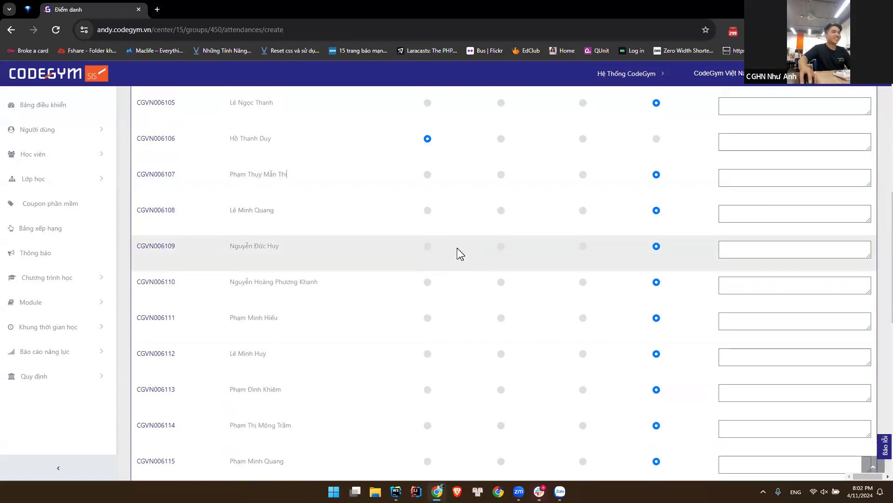
pyautogui.moveTo(330, 286); pyautogui.dragTo(278, 278)
pyautogui.moveTo(360, 286); pyautogui.dragTo(285, 283)
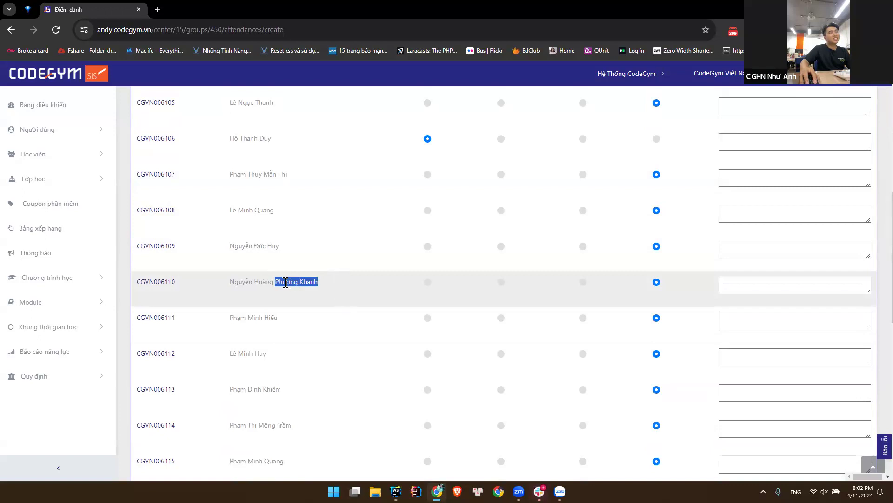
pyautogui.click(346, 287)
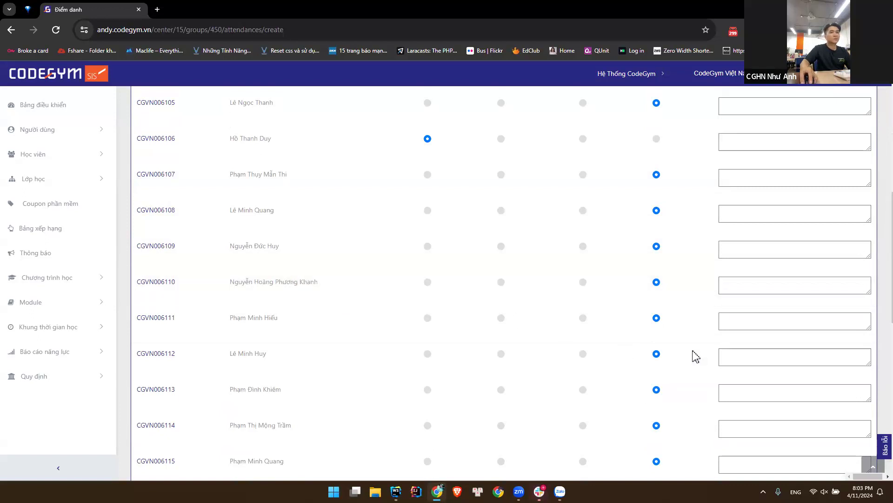
pyautogui.click(427, 283)
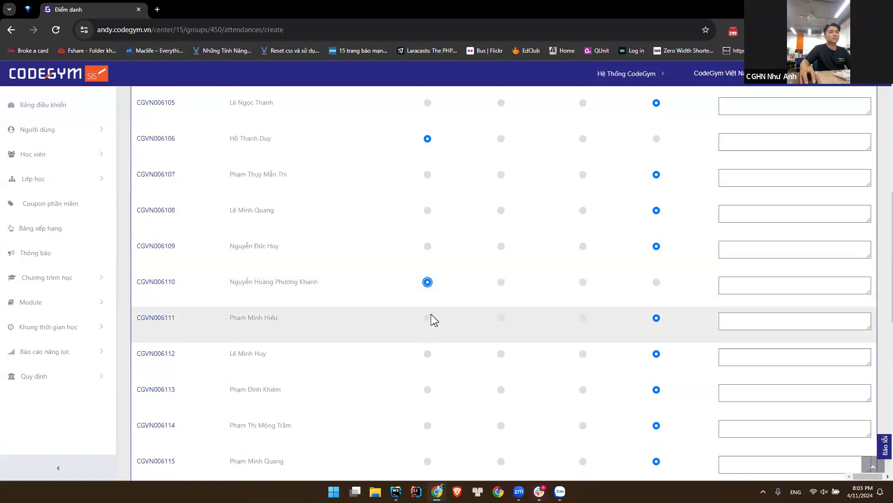
# Mark the sixteenth and eighteenth students on the roster as absent (Nghỉ).
pyautogui.scroll(-4, 425, 339)
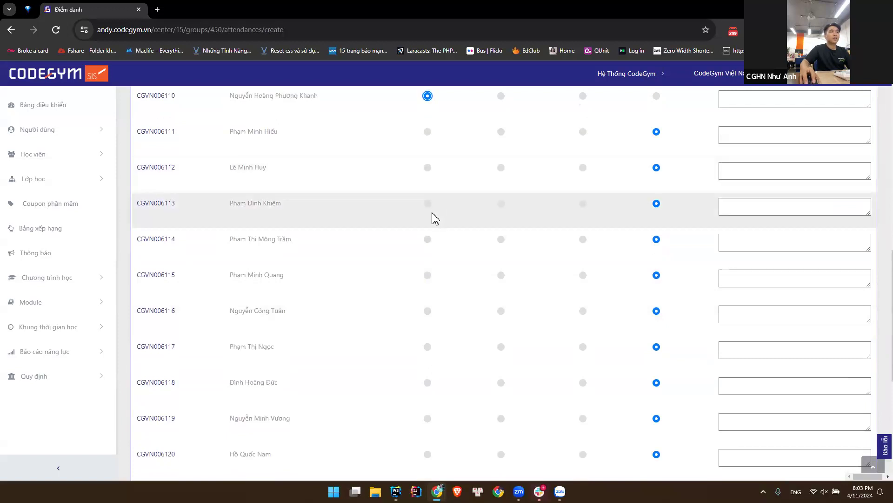
pyautogui.click(427, 167)
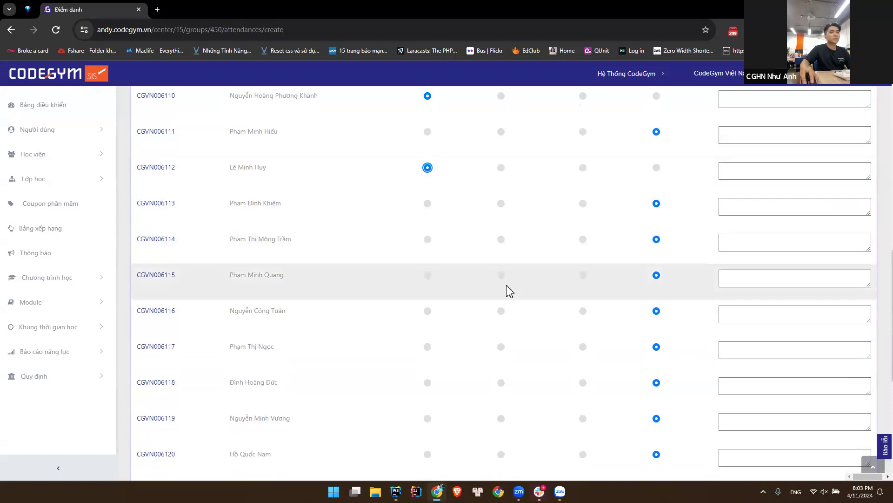
pyautogui.click(428, 239)
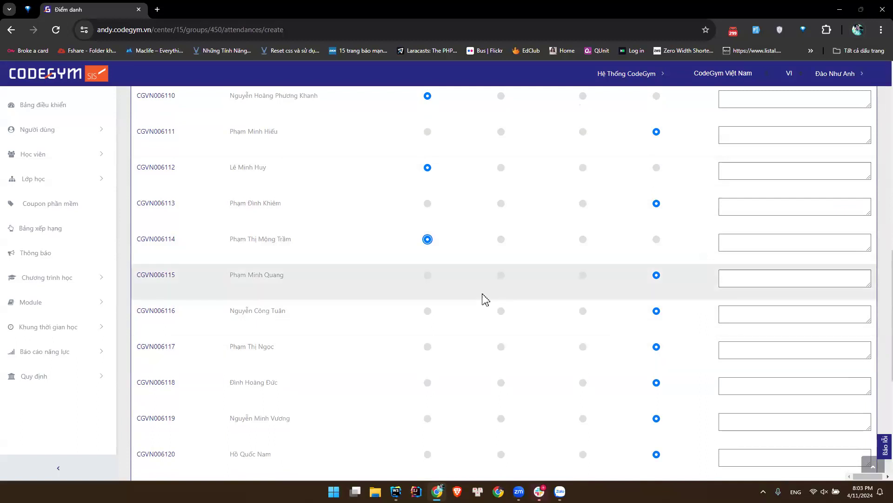
# Mark the twenty-fourth student on the roster, six rows below the absent eighteenth student, as absent (Nghỉ).
pyautogui.scroll(-3, 421, 255)
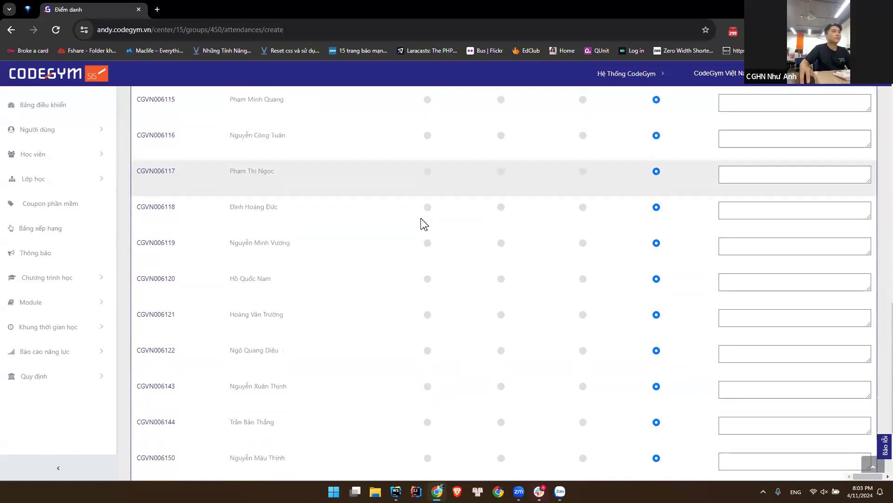
pyautogui.scroll(-1, 424, 214)
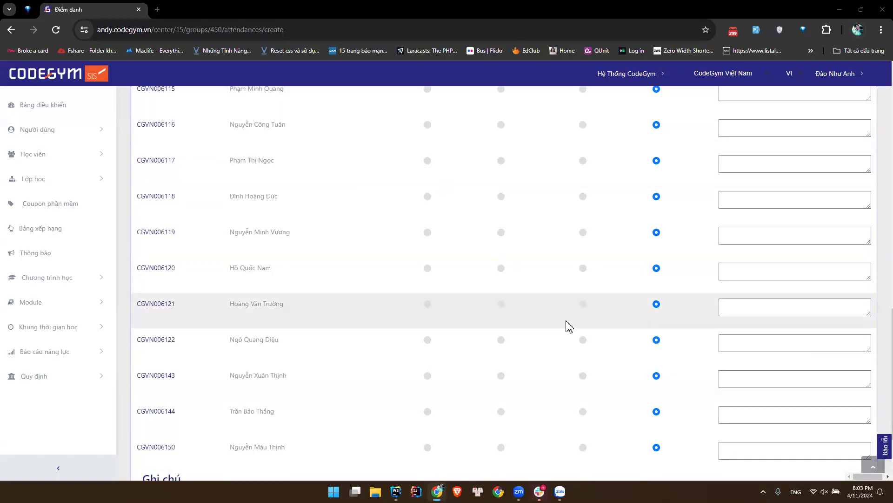
pyautogui.scroll(14, 470, 309)
pyautogui.scroll(4, 345, 224)
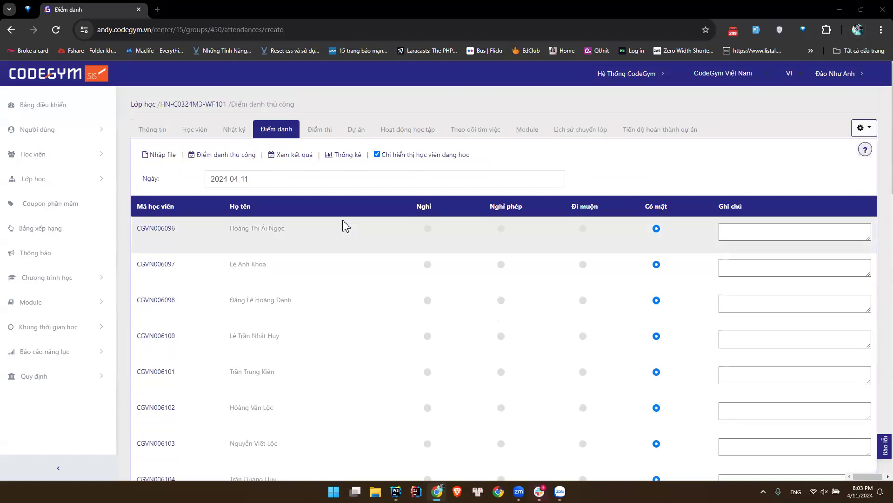
pyautogui.scroll(-20, 346, 226)
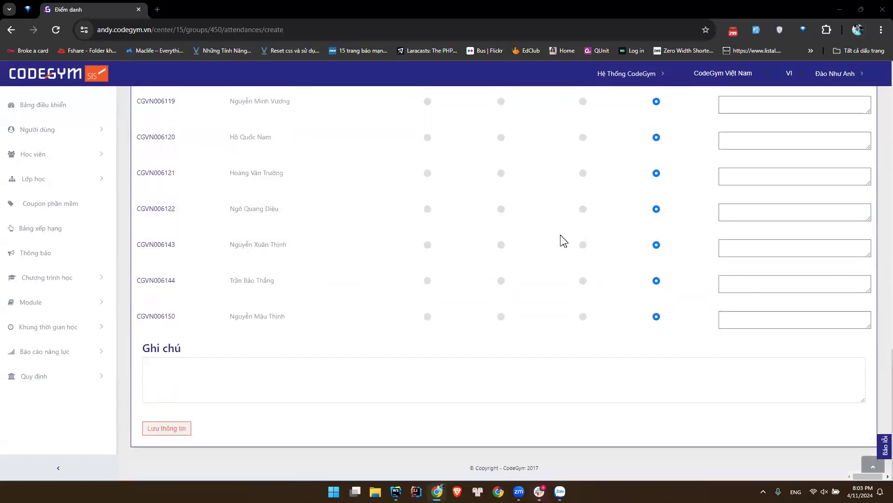
pyautogui.scroll(5, 373, 254)
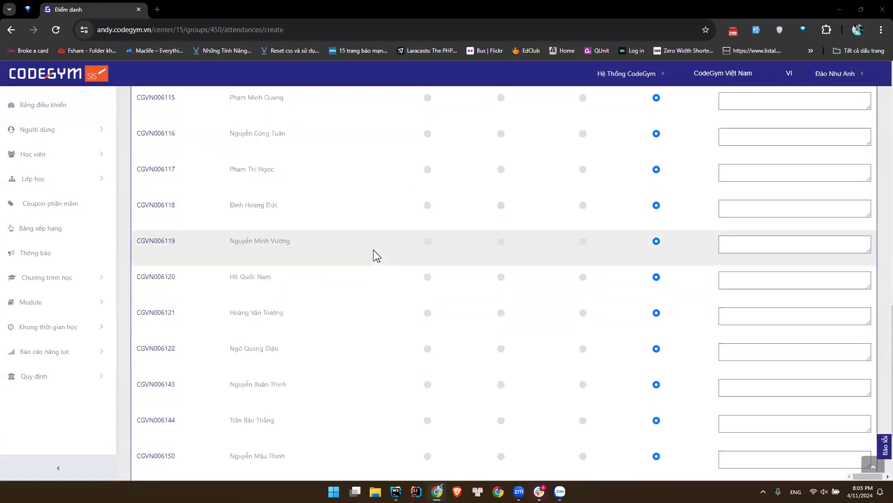
pyautogui.scroll(-1, 451, 308)
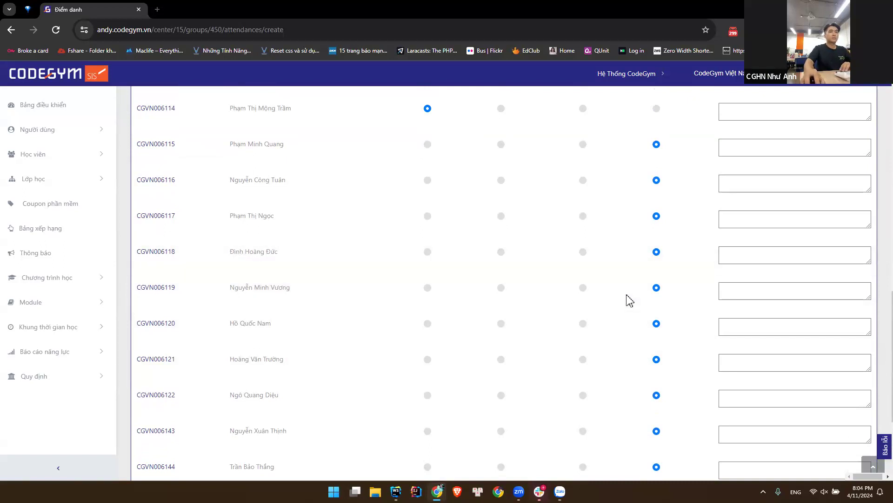
pyautogui.click(427, 325)
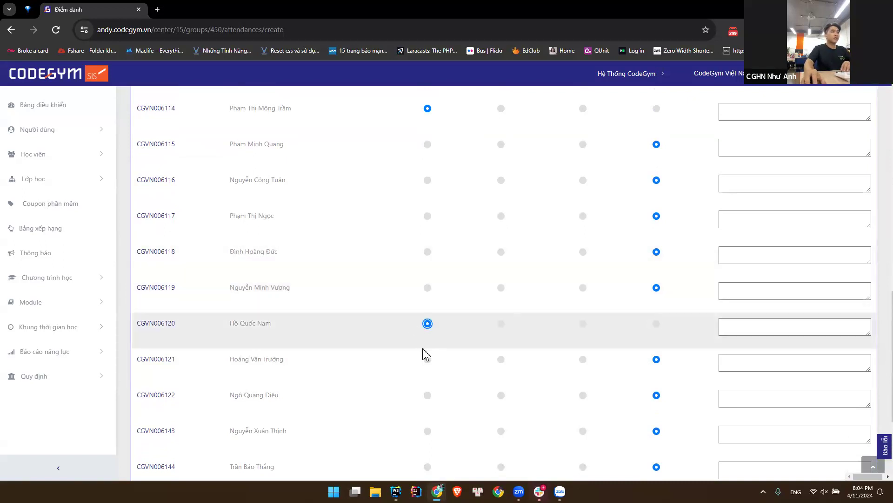
# Check the remaining students at the end of the roster and save the class attendance.
pyautogui.scroll(-3, 424, 354)
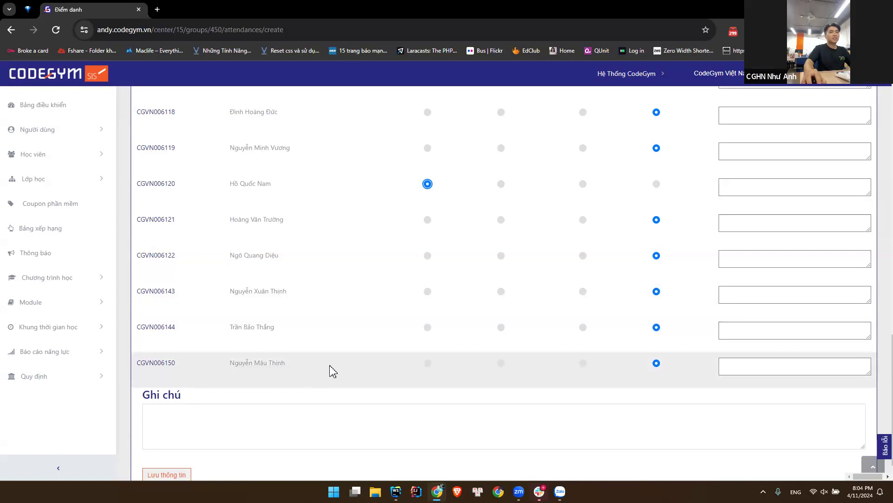
pyautogui.tripleClick(257, 363)
pyautogui.click(341, 370)
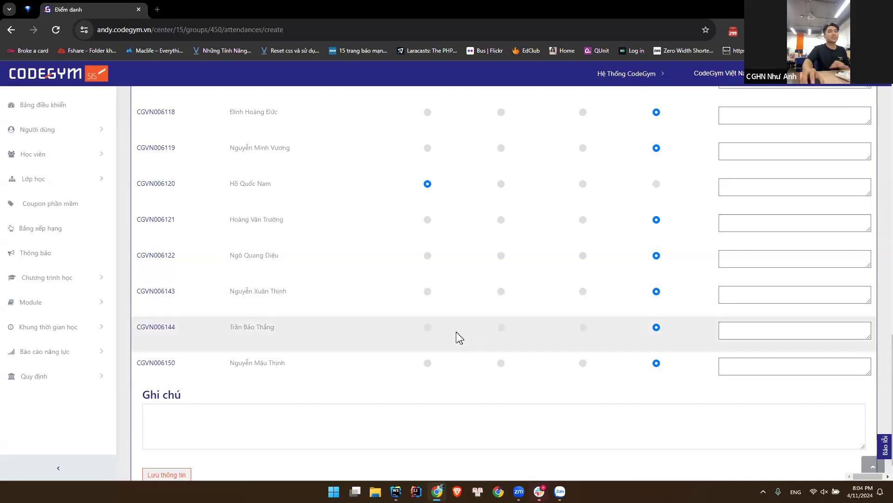
pyautogui.scroll(-1, 397, 369)
pyautogui.scroll(1, 215, 421)
pyautogui.scroll(8, 216, 420)
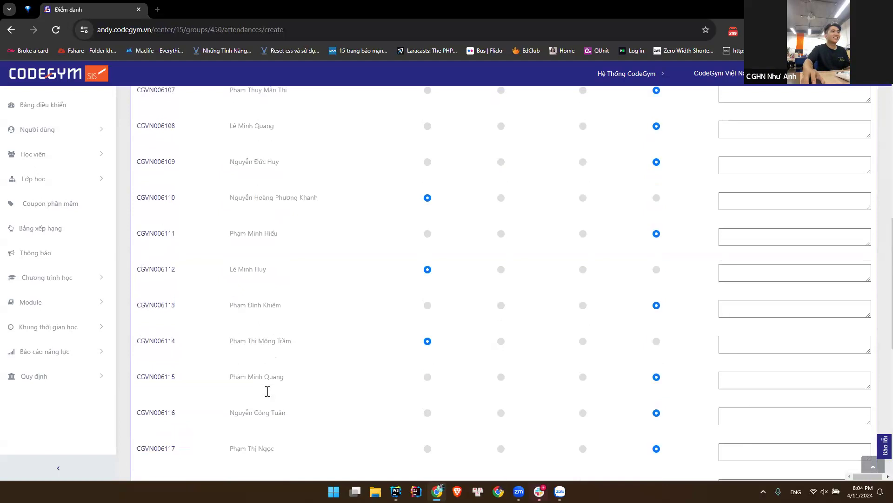
pyautogui.scroll(-9, 236, 476)
pyautogui.click(165, 429)
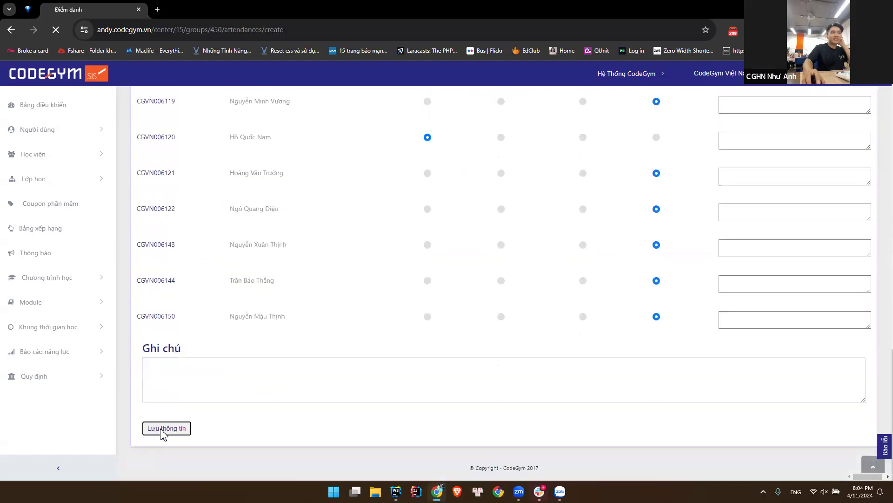
# Switch to the C03 project in WebStorm.
pyautogui.click(396, 491)
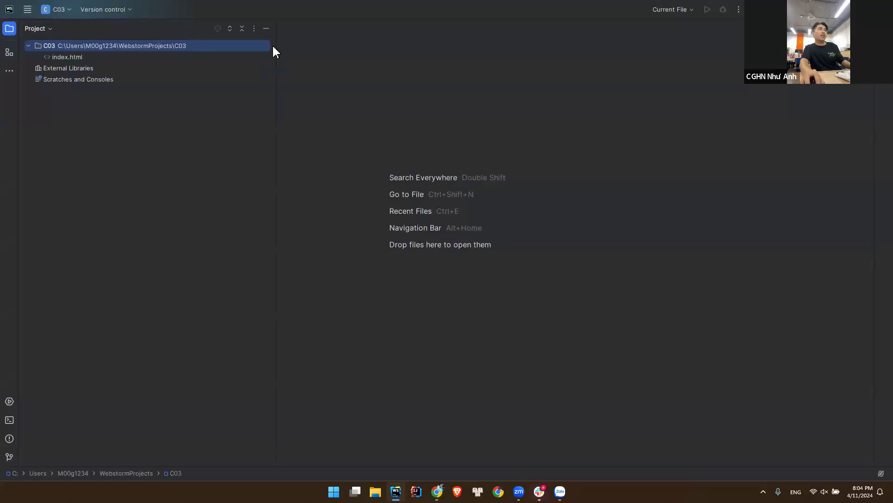
# Narrow the project tree and create a new directory named Bai6 in the C03 project root.
pyautogui.moveTo(277, 44); pyautogui.dragTo(161, 71)
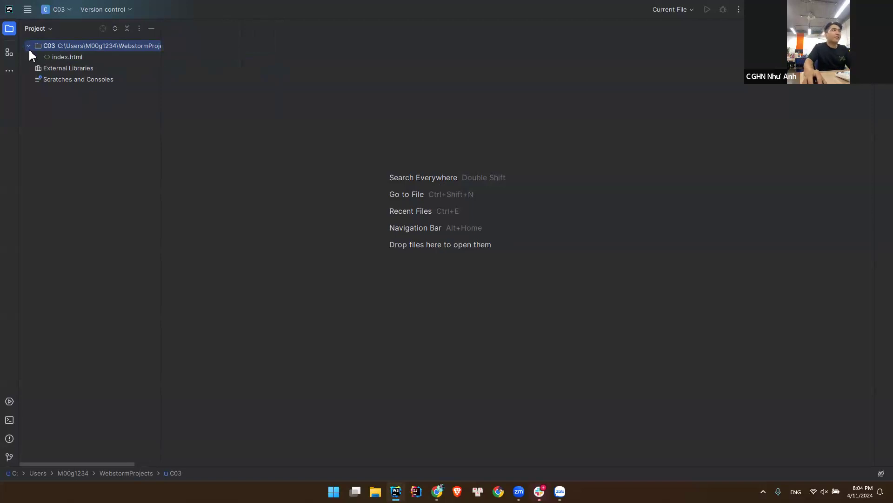
pyautogui.rightClick(61, 46)
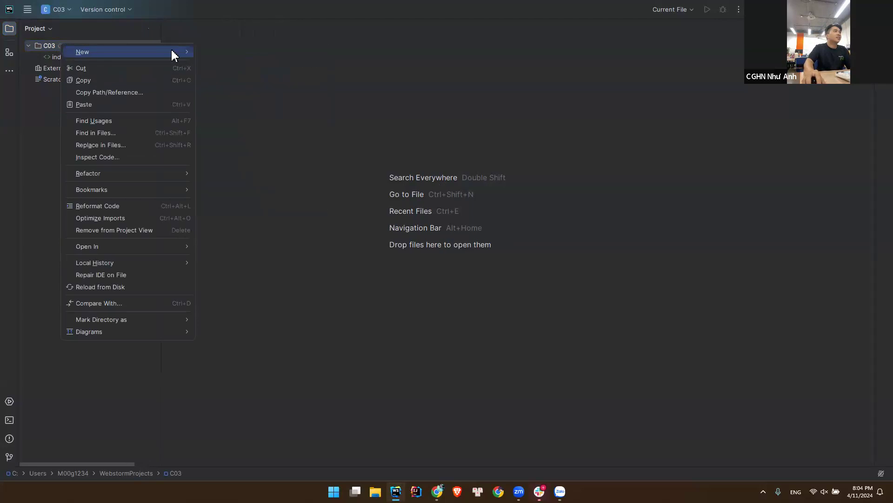
pyautogui.click(214, 73)
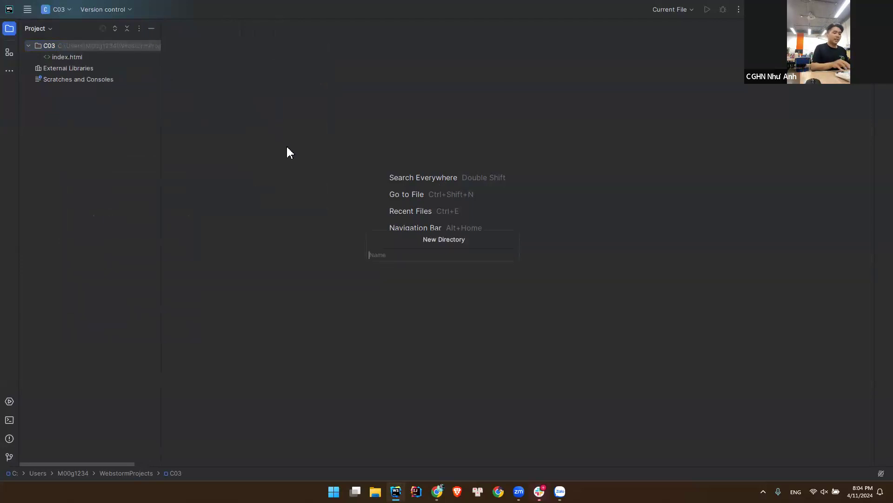
pyautogui.write('Bai')
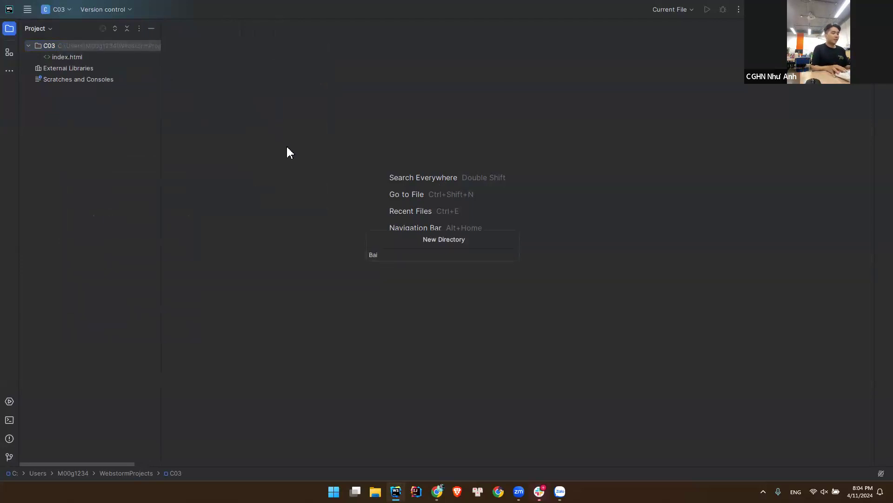
pyautogui.write('6')
pyautogui.press('Return')
# Create a new HTML file named index inside the Bai6 folder.
pyautogui.click(88, 56)
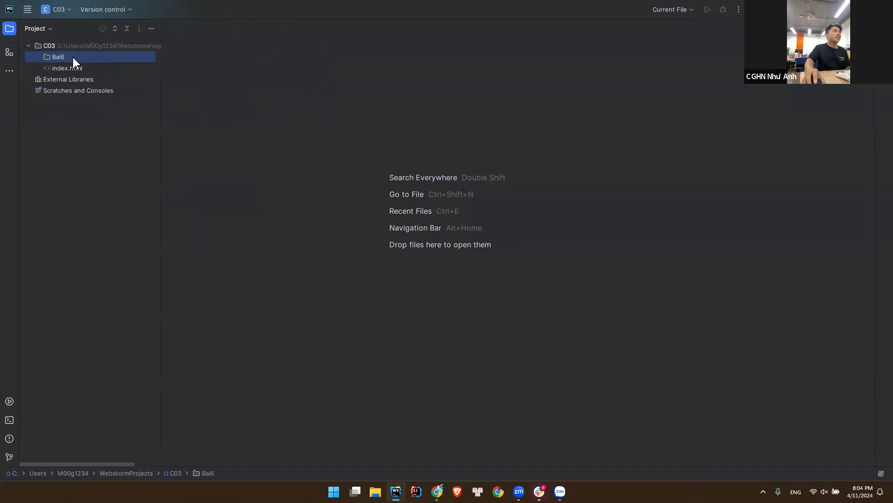
pyautogui.rightClick(75, 56)
pyautogui.moveTo(106, 62)
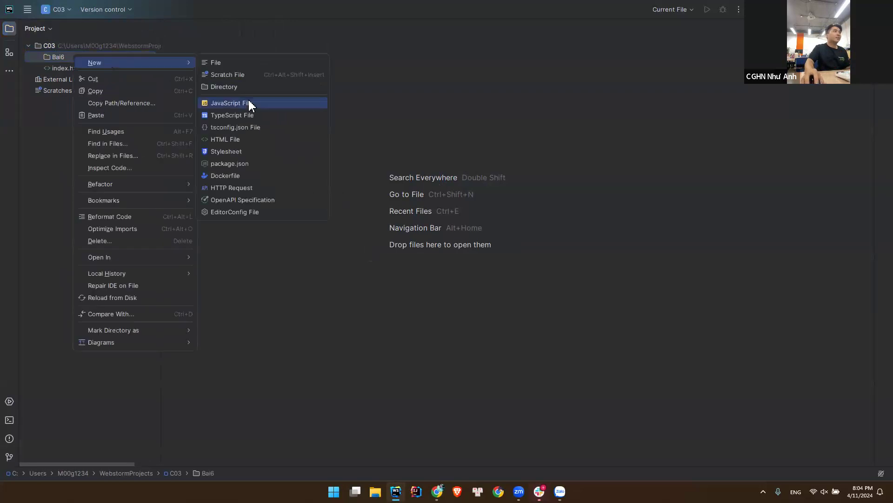
pyautogui.click(259, 140)
pyautogui.write('index')
pyautogui.press('Return')
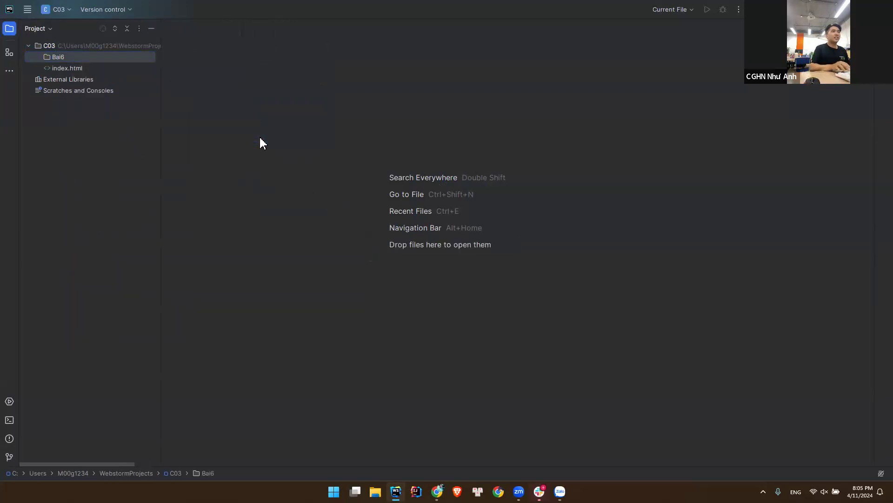
pyautogui.click(290, 145)
pyautogui.moveTo(279, 157); pyautogui.dragTo(191, 34)
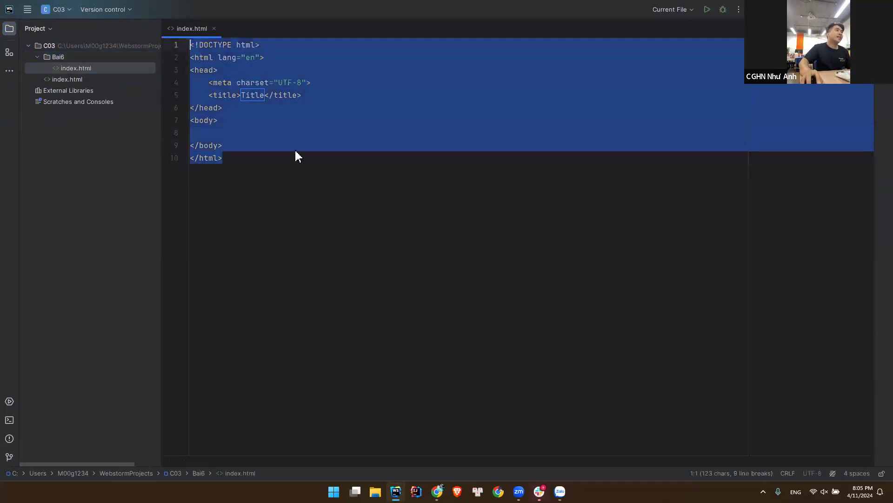
pyautogui.click(298, 156)
pyautogui.click(259, 133)
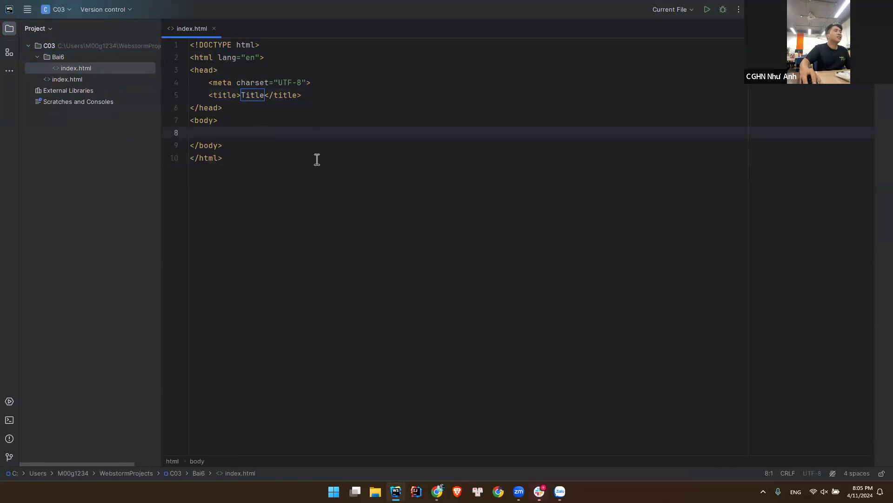
pyautogui.moveTo(316, 159); pyautogui.dragTo(127, 15)
pyautogui.click(280, 189)
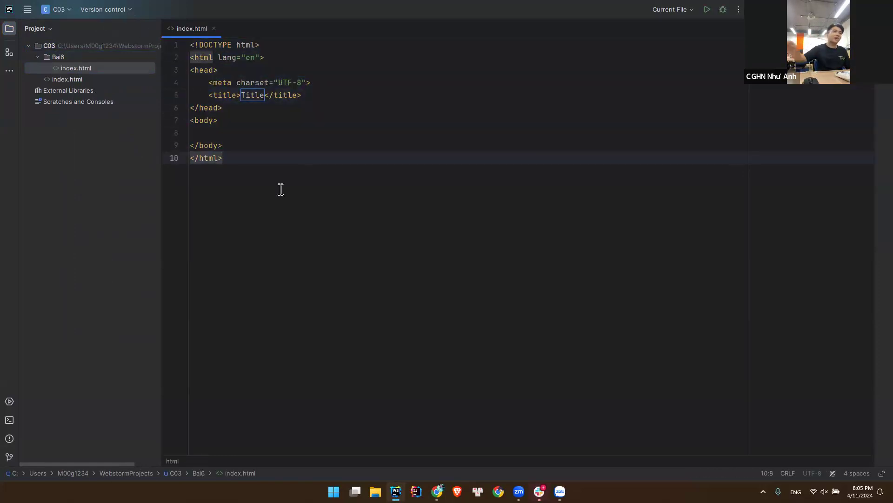
pyautogui.moveTo(279, 188); pyautogui.dragTo(65, 5)
pyautogui.click(303, 223)
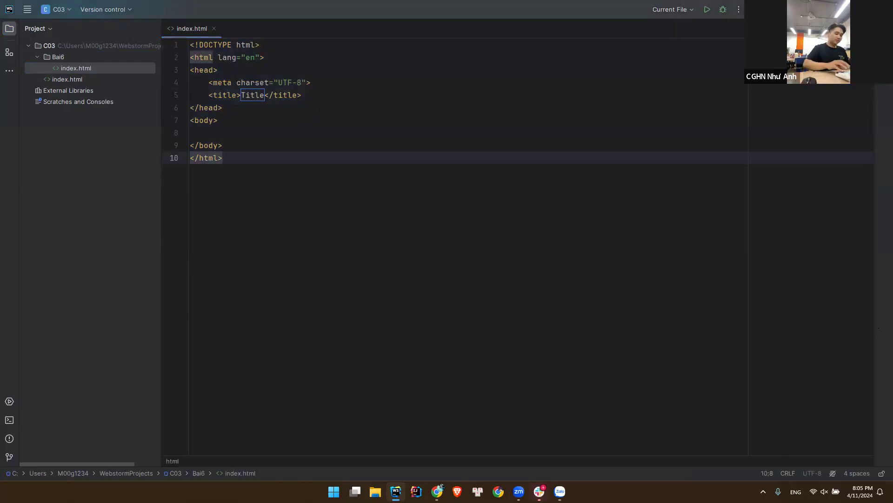
pyautogui.moveTo(251, 180); pyautogui.dragTo(341, 216)
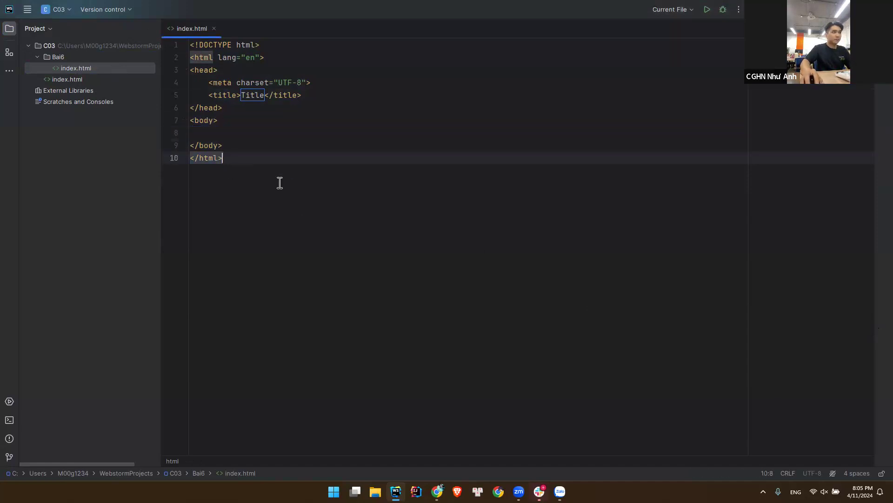
pyautogui.hotkey('ctrl', 'a')
pyautogui.click(58, 57)
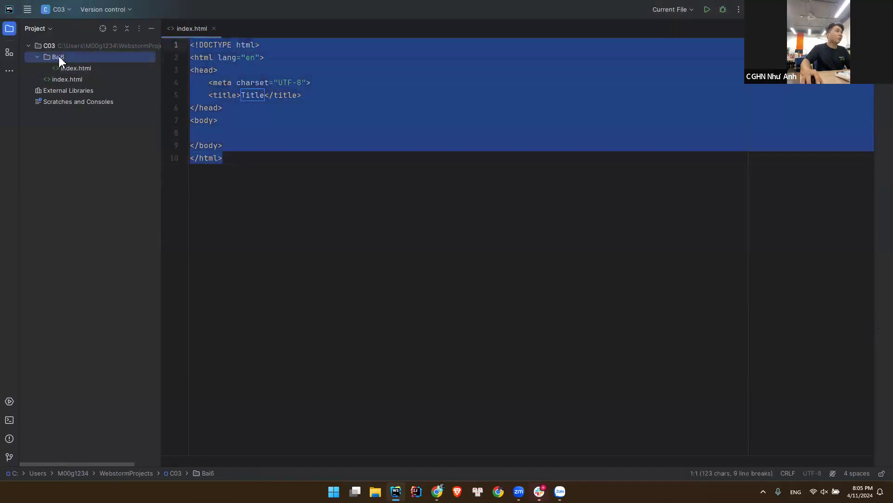
pyautogui.click(74, 68)
pyautogui.click(348, 210)
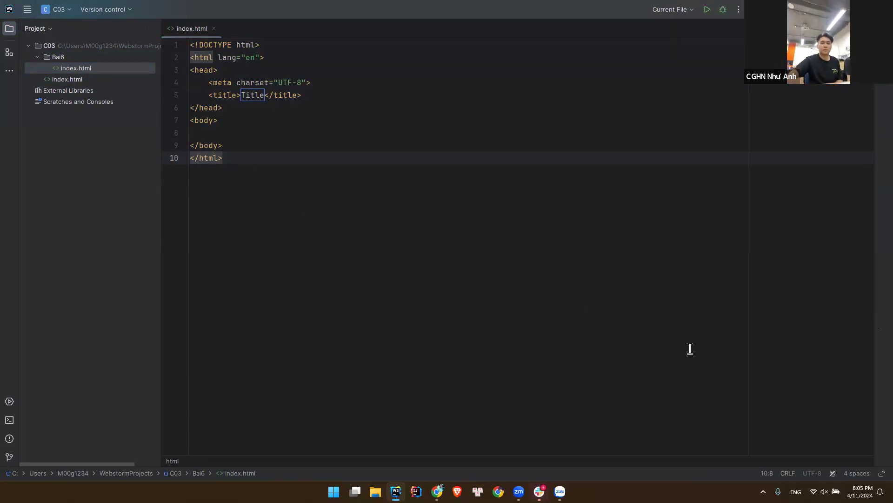
pyautogui.click(302, 225)
pyautogui.click(241, 145)
pyautogui.click(244, 136)
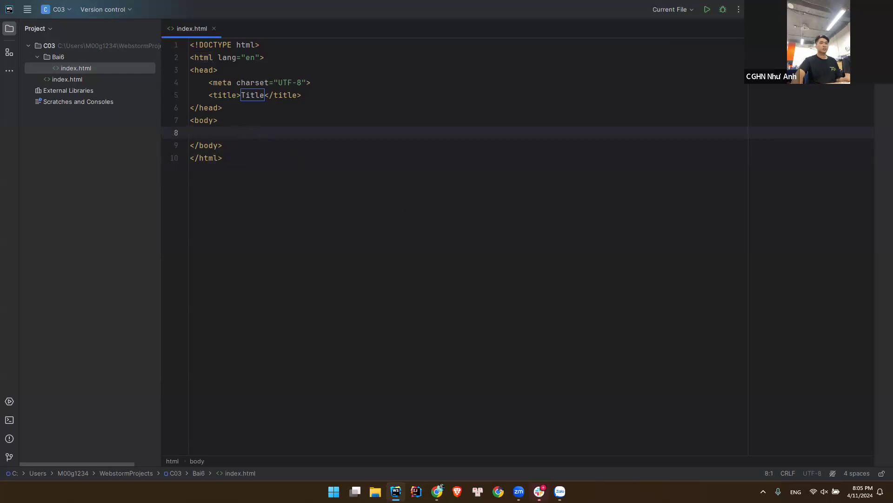
pyautogui.write('//')
pyautogui.press('Return')
pyautogui.press('BackSpace')
pyautogui.press('BackSpace')
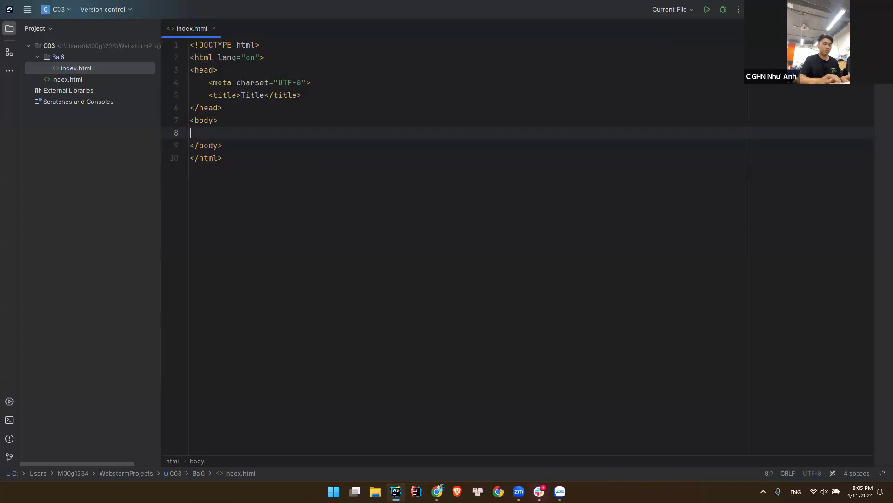
# Insert a multi-line HTML comment on the empty line inside the body, containing the text "HTML: làm trang web".
pyautogui.hotkey('ctrl', 'shift', '/')
pyautogui.press('Return')
pyautogui.press('Up')
pyautogui.write('HTML: làm trang wbe')
pyautogui.press('BackSpace')
pyautogui.press('BackSpace')
pyautogui.write('eb')
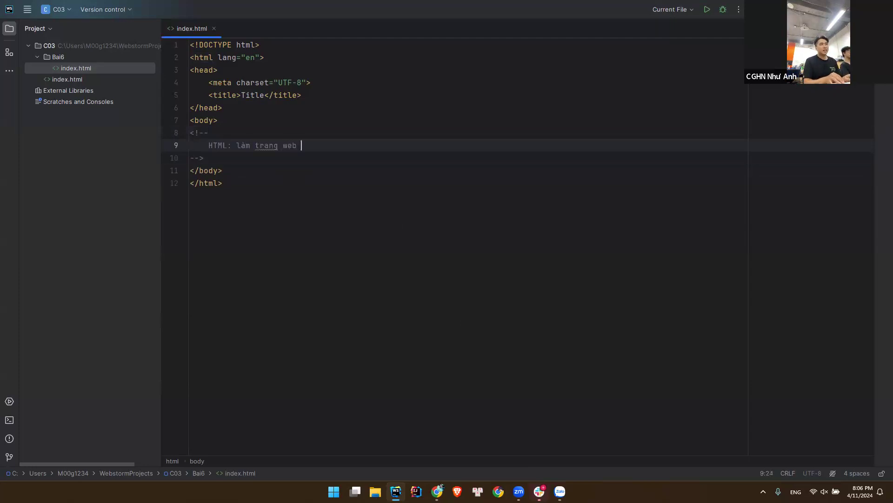
pyautogui.press('Left')
pyautogui.press('Left')
pyautogui.press('Left')
pyautogui.press('Left')
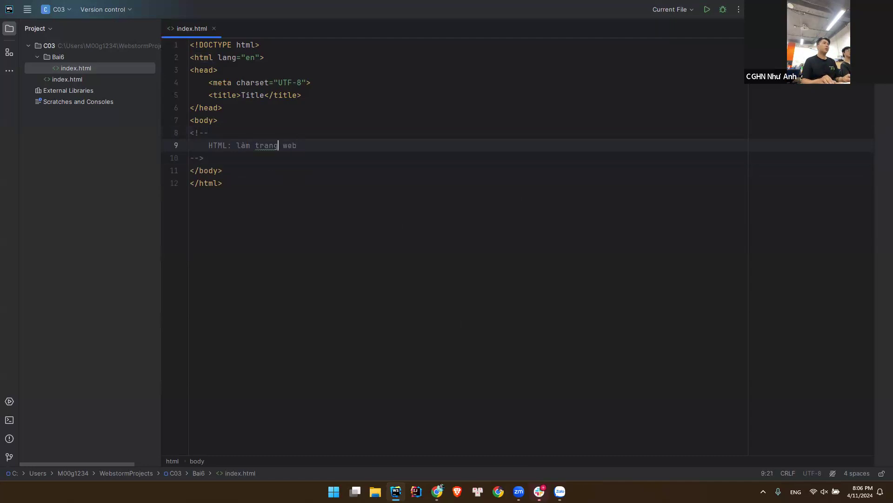
pyautogui.write('khung')
pyautogui.hotkey('shift', 'Left')
pyautogui.hotkey('shift', 'Left')
pyautogui.hotkey('shift', 'Left')
pyautogui.hotkey('shift', 'Left')
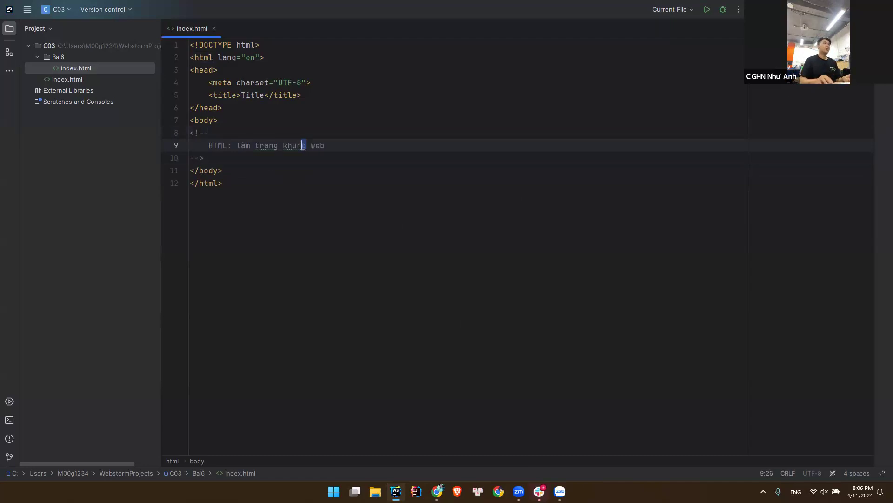
pyautogui.hotkey('shift', 'Left')
pyautogui.hotkey('shift', 'Left')
pyautogui.press('BackSpace')
# Insert the word "khung" before "trang" so the comment line reads "HTML: làm khung trang web".
pyautogui.press('Left')
pyautogui.press('Left')
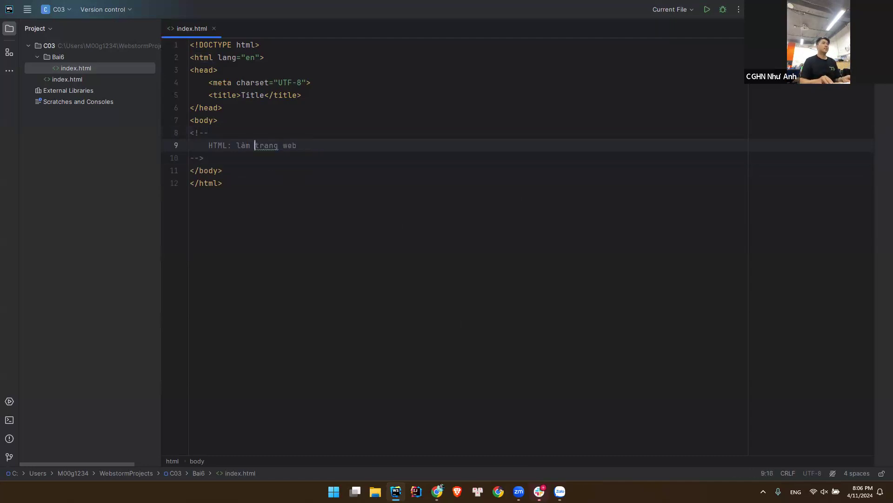
pyautogui.write('khung')
pyautogui.click(220, 157)
pyautogui.moveTo(367, 140); pyautogui.dragTo(201, 143)
pyautogui.click(281, 156)
# Add a new line below the HTML note in the comment, starting with "CSS:".
pyautogui.click(352, 142)
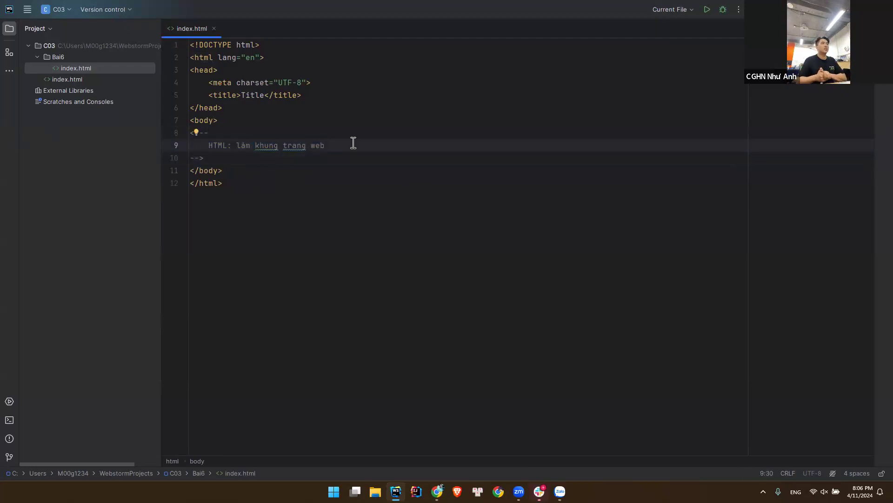
pyautogui.press('Return')
pyautogui.write('CSS:')
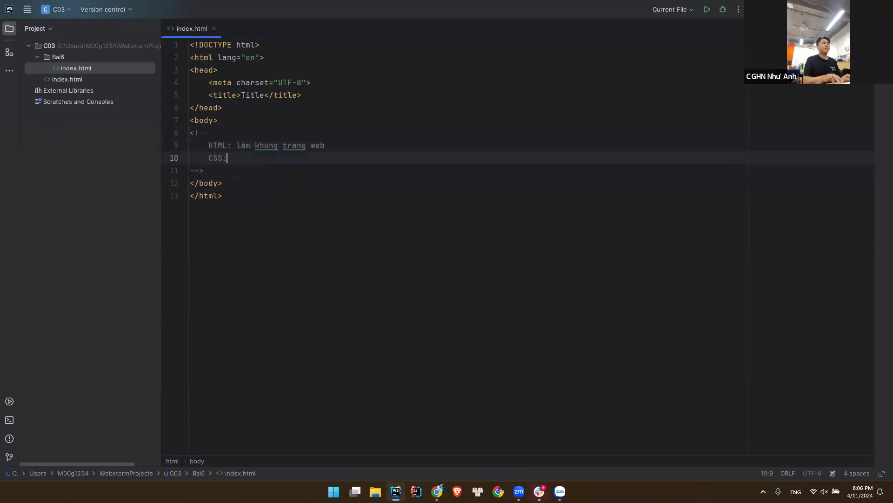